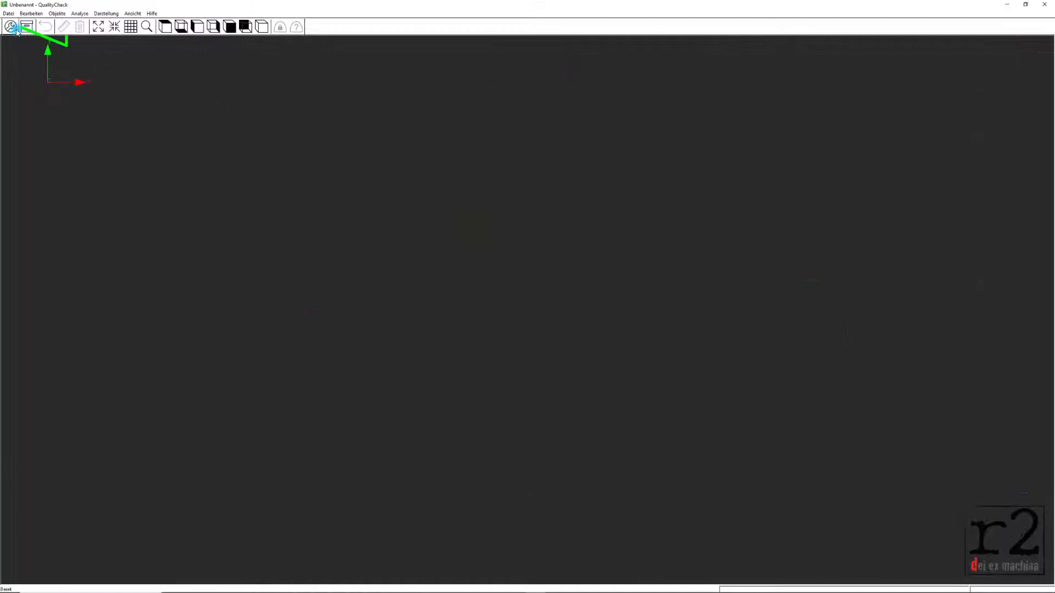
- Create a new job named 'Warstaerkemessung_Bruecke017' with the Wandstärke task
{"action": "left_click", "coordinate": [15, 30]}
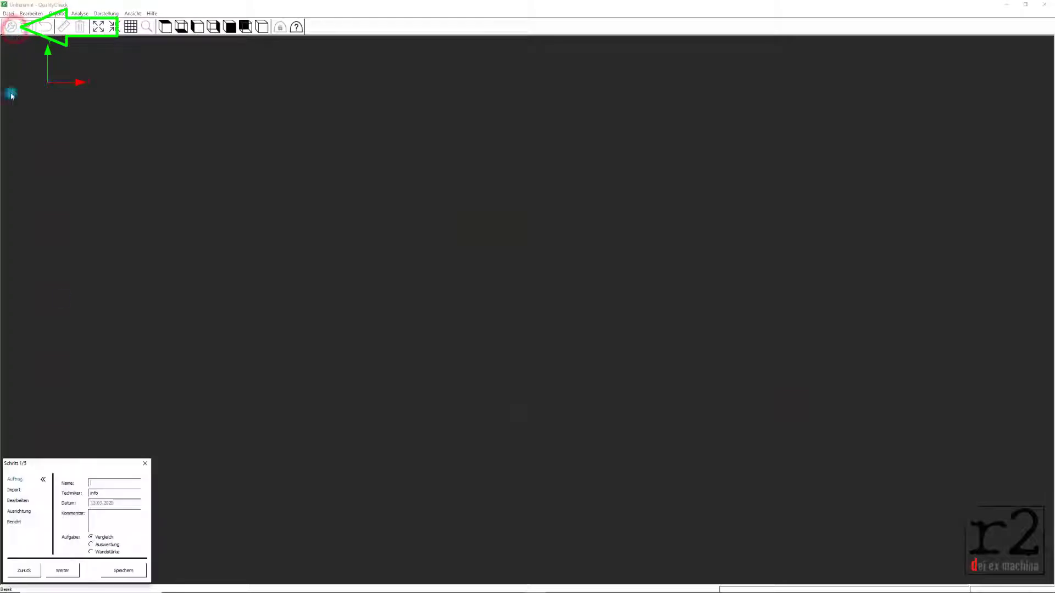
{"action": "left_click", "coordinate": [117, 481]}
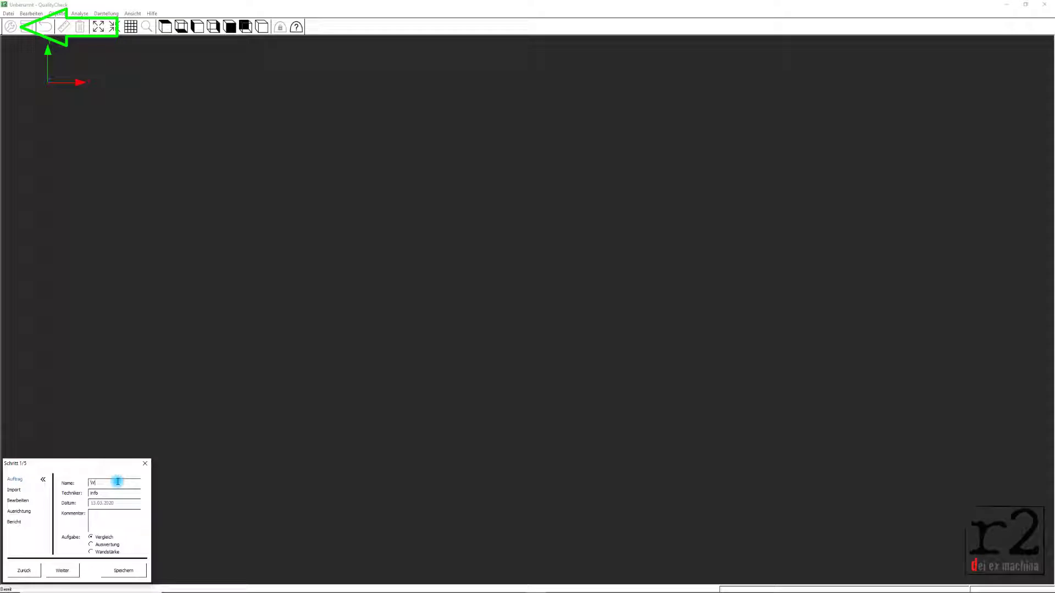
{"action": "type", "text": "Wars"}
{"action": "type", "text": "tae"}
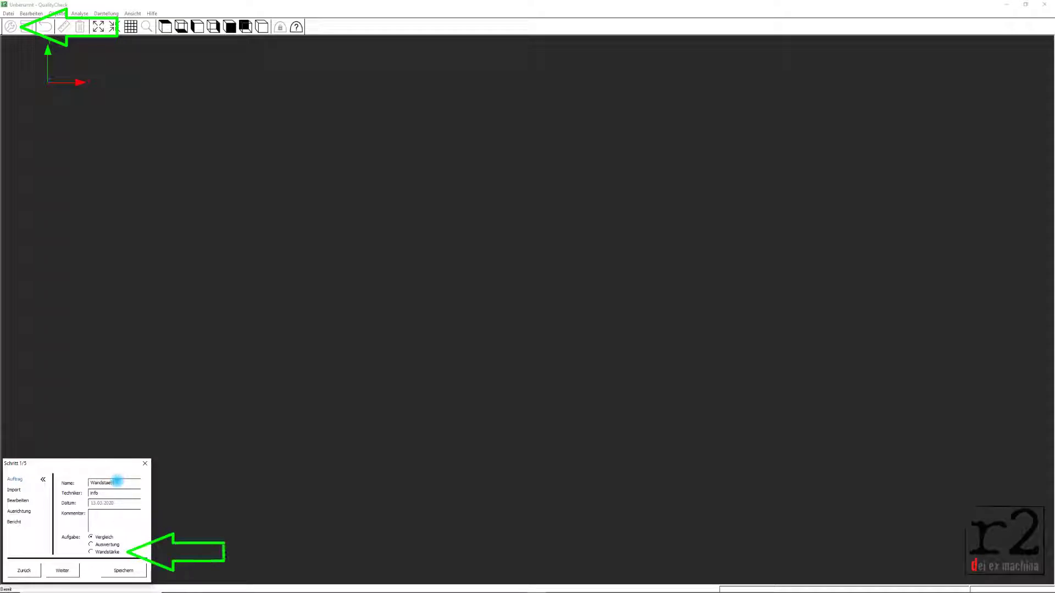
{"action": "type", "text": "rkemessu"}
{"action": "type", "text": "ng_Brue"}
{"action": "type", "text": "ck"}
{"action": "type", "text": "e0"}
{"action": "type", "text": "17"}
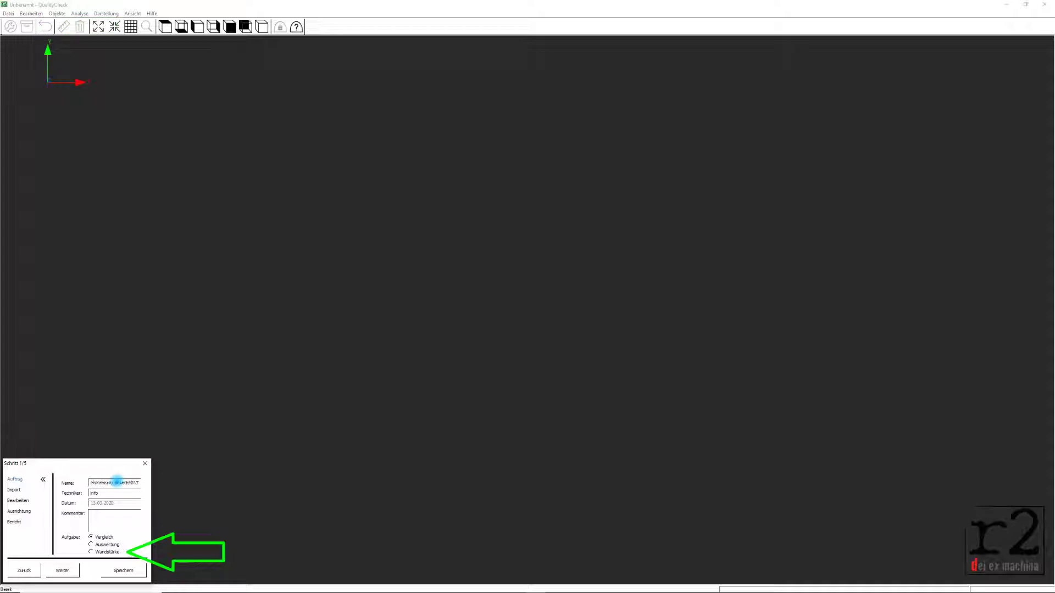
{"action": "left_click", "coordinate": [91, 551]}
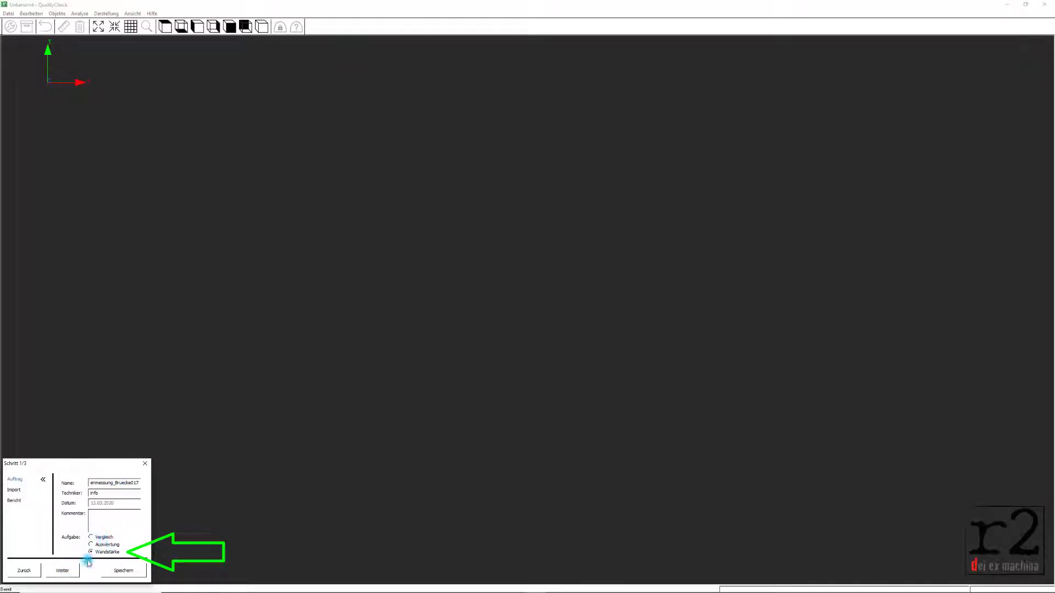
- Go to the import step and browse to the drive and folders holding the bridge STL
{"action": "left_click", "coordinate": [73, 574]}
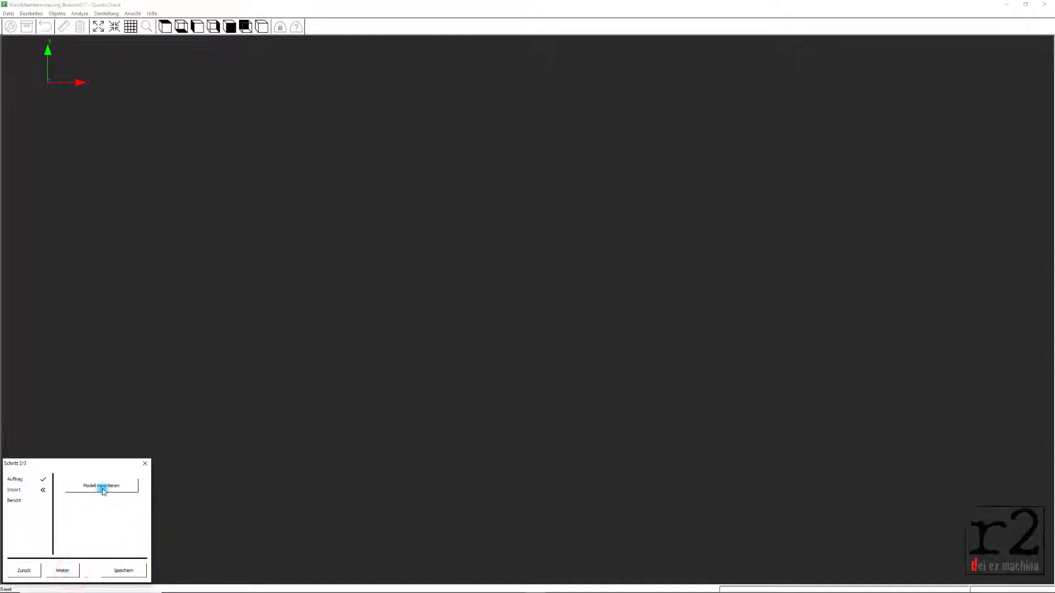
{"action": "left_click", "coordinate": [103, 486]}
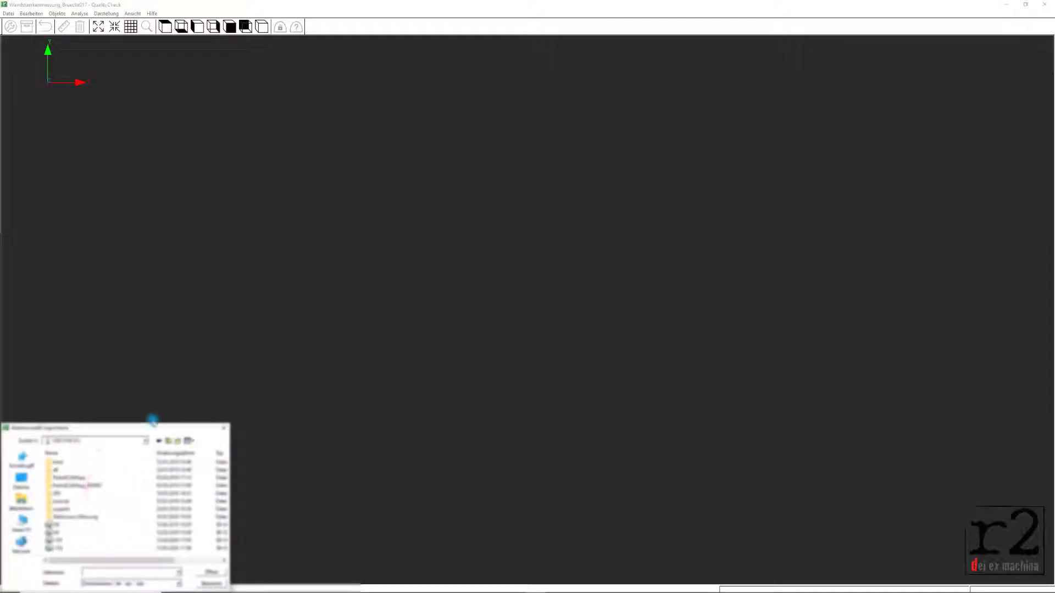
{"action": "left_click_drag", "start_coordinate": [143, 426], "coordinate": [272, 237]}
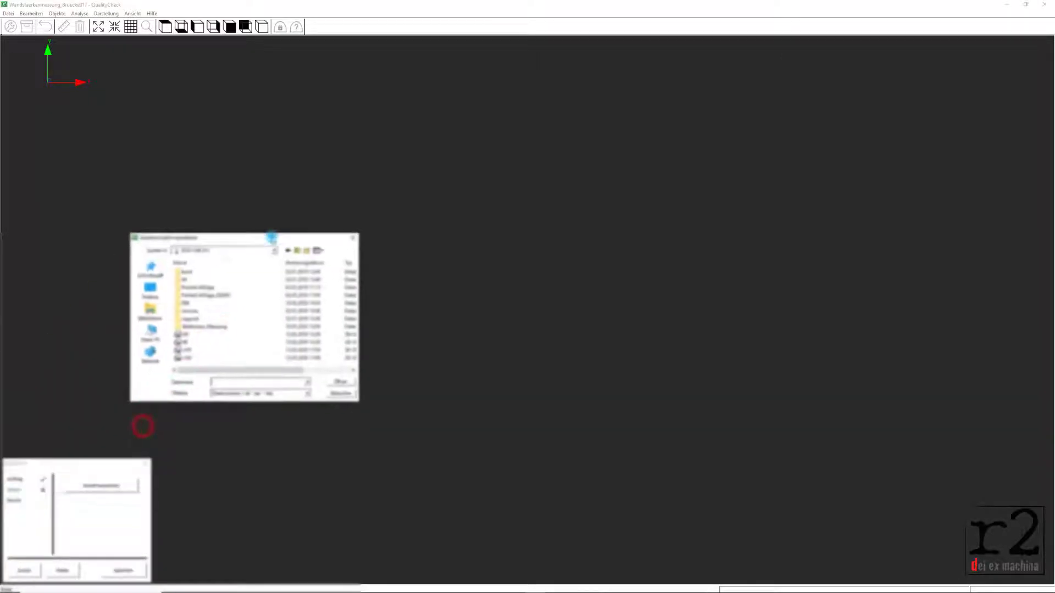
{"action": "left_click", "coordinate": [222, 250]}
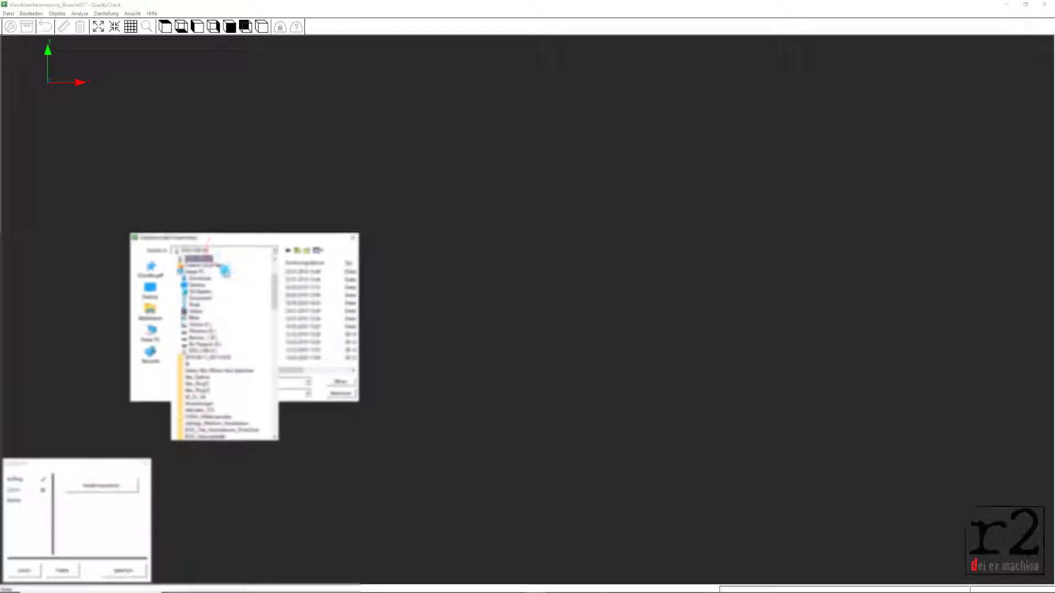
{"action": "left_click", "coordinate": [209, 340]}
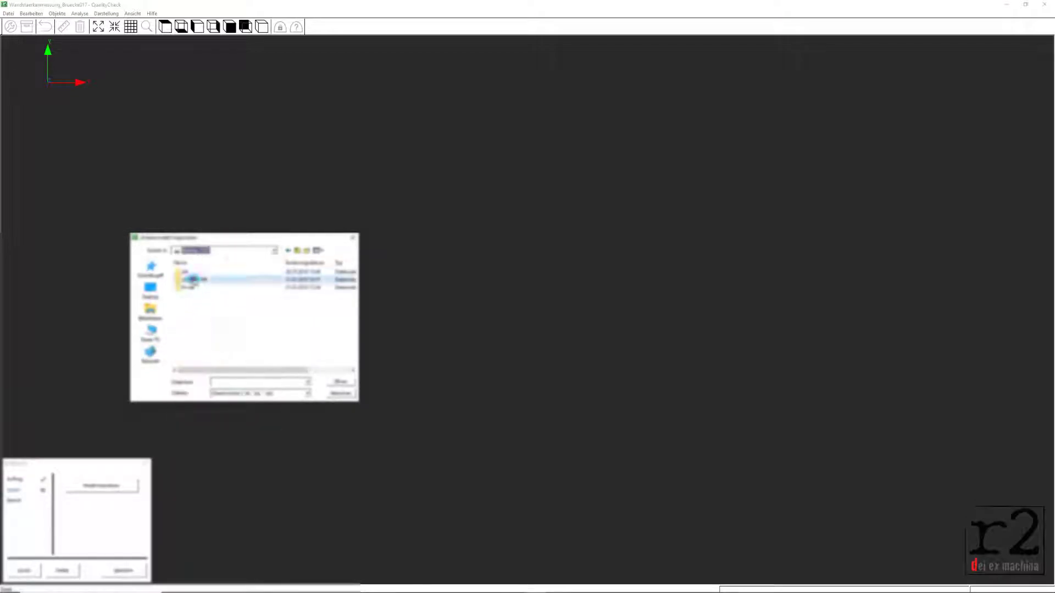
{"action": "double_click", "coordinate": [190, 279]}
{"action": "scroll", "coordinate": [216, 295], "scroll_direction": "down", "scroll_amount": 10}
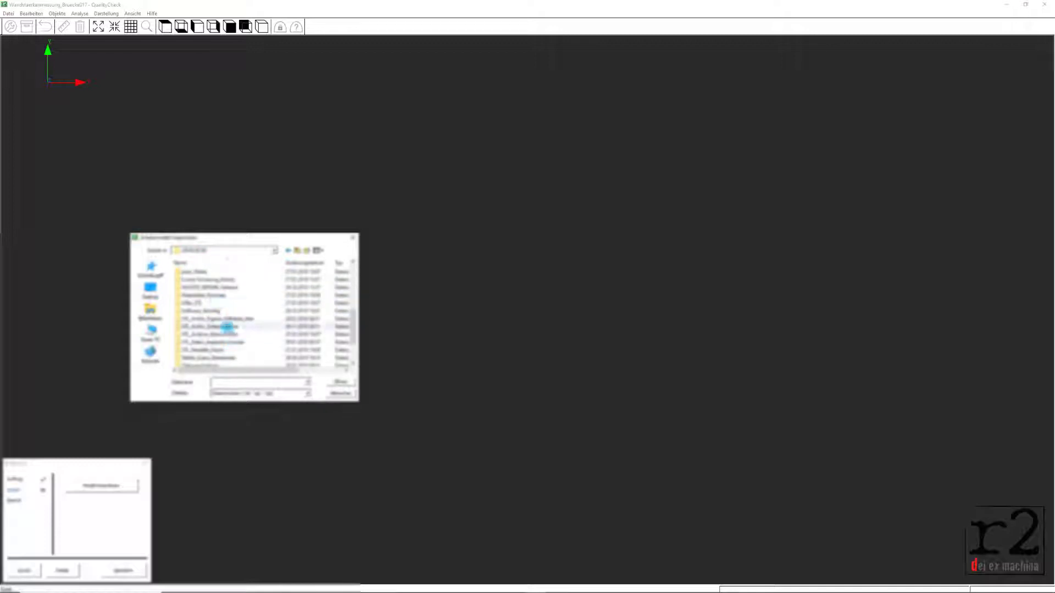
{"action": "double_click", "coordinate": [227, 326]}
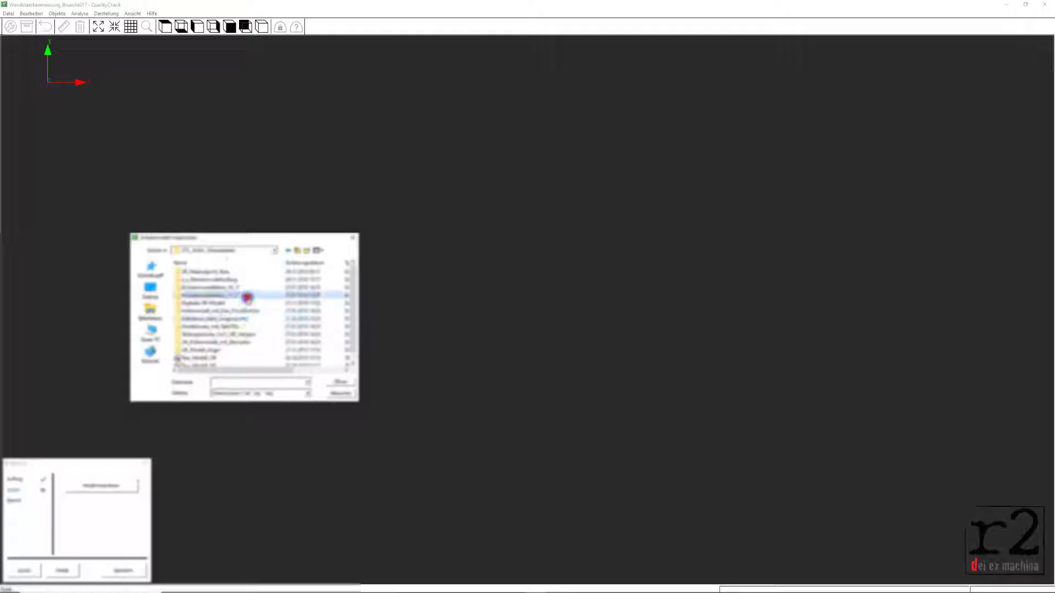
- Load the bridge STL model and orbit it into a perspective view
{"action": "double_click", "coordinate": [245, 295]}
{"action": "double_click", "coordinate": [209, 272]}
{"action": "left_click", "coordinate": [210, 272]}
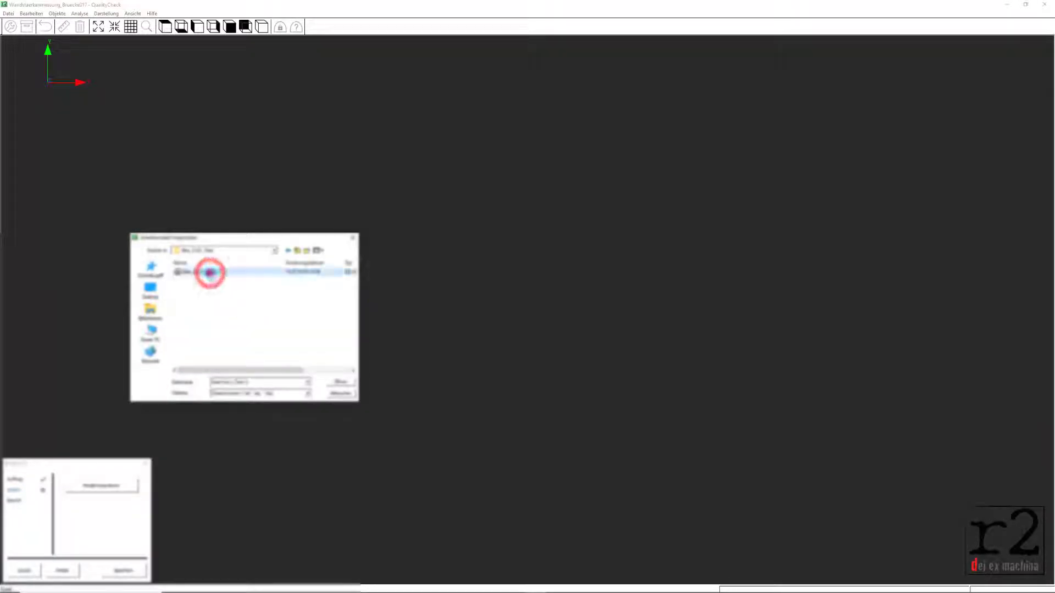
{"action": "left_click", "coordinate": [340, 382]}
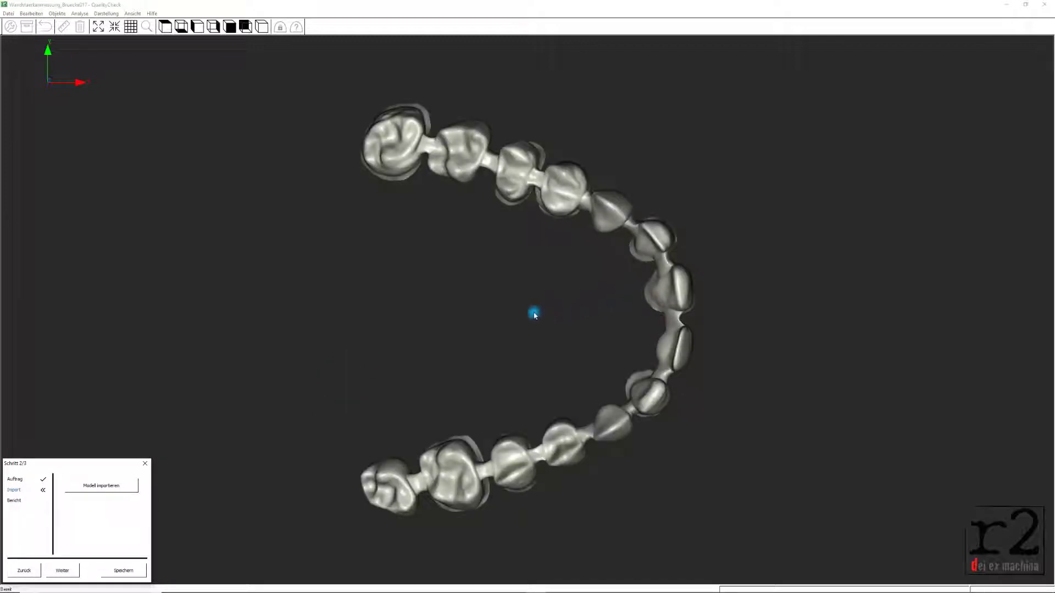
{"action": "left_click", "coordinate": [497, 363]}
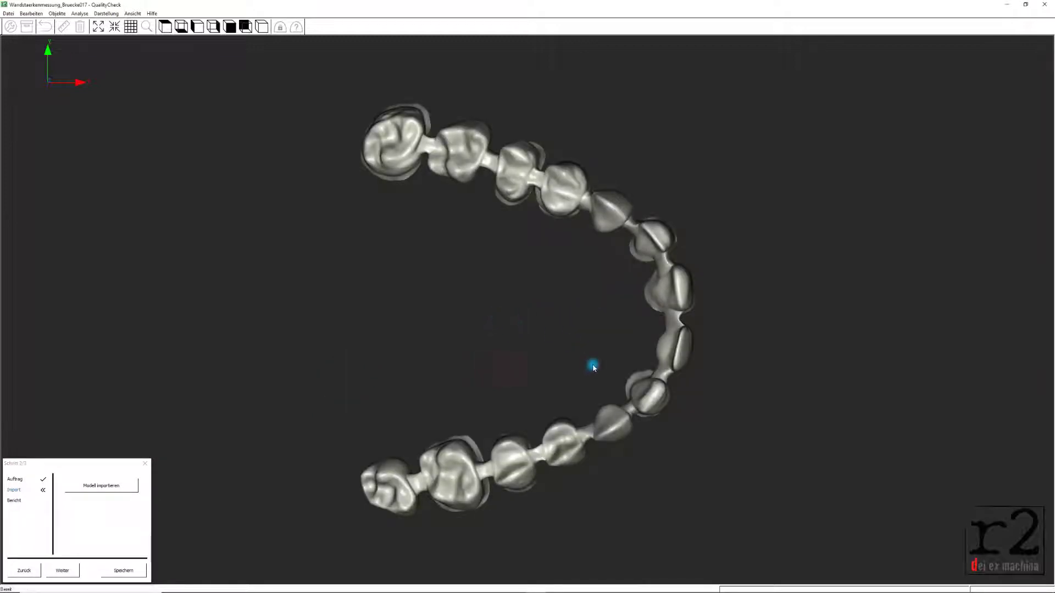
{"action": "right_click_drag", "start_coordinate": [593, 363], "coordinate": [615, 244]}
{"action": "right_click_drag", "start_coordinate": [645, 431], "coordinate": [249, 474]}
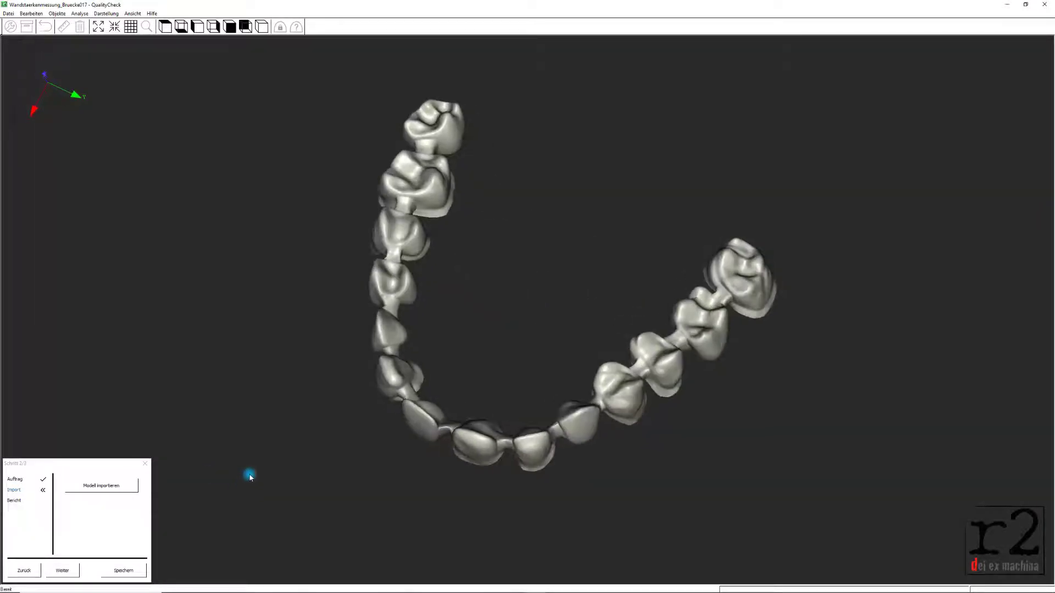
- At step 3/3, set Minimum to 0.3 and Verbinder to 3.000 mm, then tilt the bridge
{"action": "left_click", "coordinate": [62, 571]}
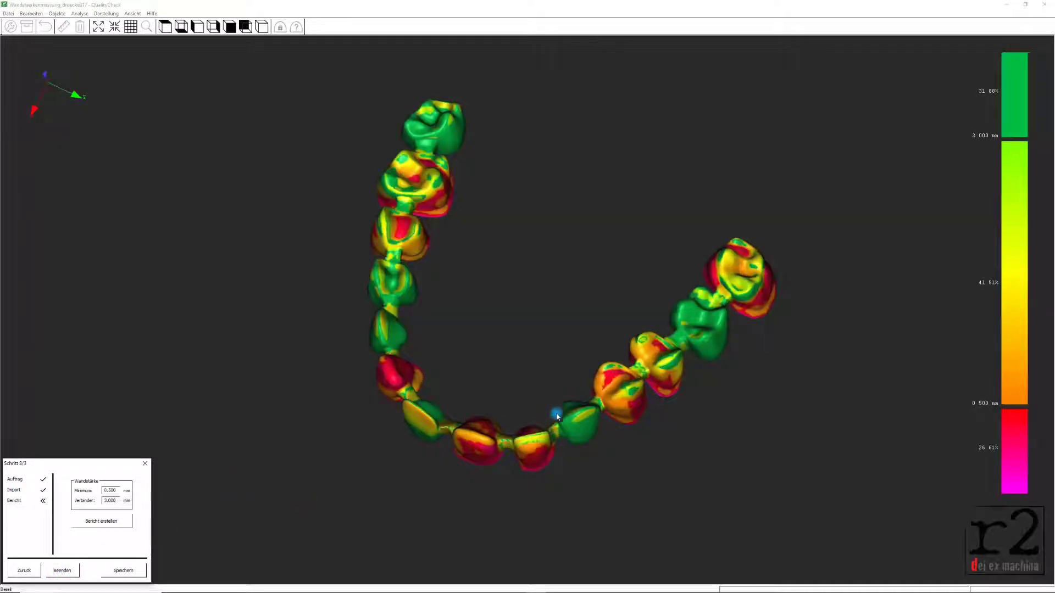
{"action": "scroll", "coordinate": [562, 354], "scroll_direction": "up", "scroll_amount": 2}
{"action": "scroll", "coordinate": [556, 355], "scroll_direction": "up", "scroll_amount": 3}
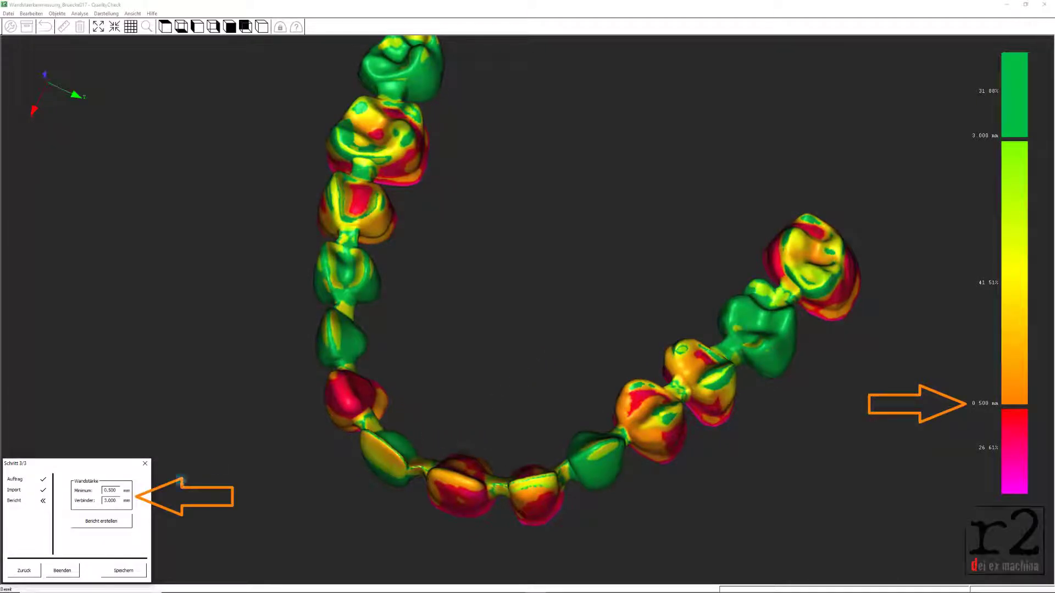
{"action": "double_click", "coordinate": [110, 491]}
{"action": "left_click", "coordinate": [113, 490]}
{"action": "type", "text": "0.3"}
{"action": "left_click", "coordinate": [118, 499]}
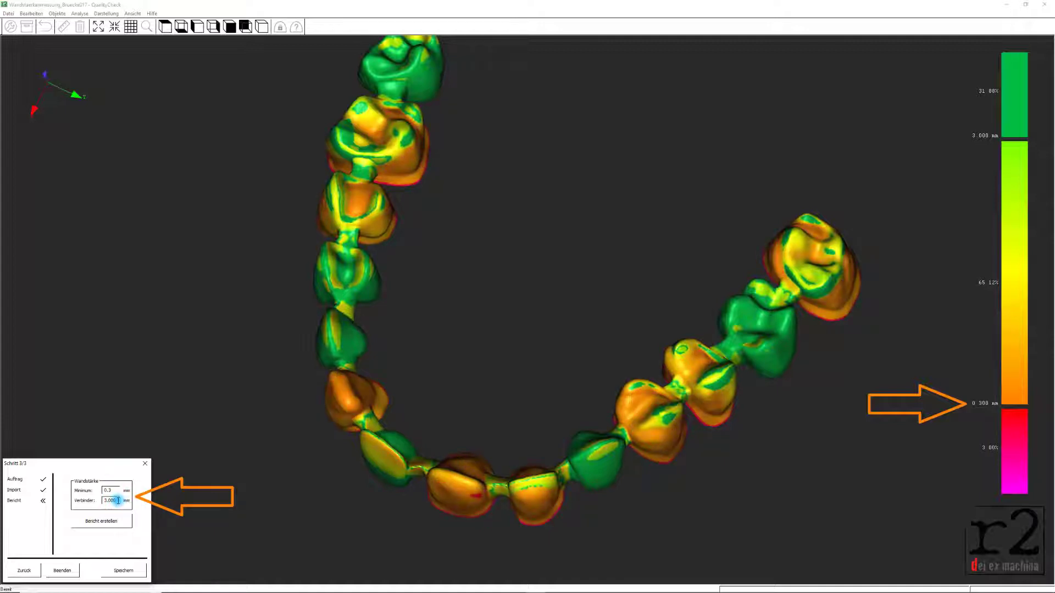
{"action": "type", "text": "3.000"}
{"action": "mouse_move", "coordinate": [478, 393]}
{"action": "left_mouse_down"}
{"action": "mouse_move", "coordinate": [499, 266]}
{"action": "mouse_move", "coordinate": [483, 217]}
{"action": "mouse_move", "coordinate": [452, 198]}
{"action": "mouse_move", "coordinate": [410, 195]}
{"action": "mouse_move", "coordinate": [295, 266]}
{"action": "mouse_move", "coordinate": [299, 280]}
{"action": "mouse_move", "coordinate": [430, 136]}
{"action": "mouse_move", "coordinate": [501, 16]}
{"action": "mouse_move", "coordinate": [414, 66]}
{"action": "mouse_move", "coordinate": [493, 251]}
{"action": "mouse_move", "coordinate": [552, 320]}
{"action": "mouse_move", "coordinate": [600, 115]}
{"action": "mouse_move", "coordinate": [635, 78]}
{"action": "mouse_move", "coordinate": [793, 87]}
{"action": "mouse_move", "coordinate": [822, 240]}
{"action": "mouse_move", "coordinate": [672, 200]}
{"action": "mouse_move", "coordinate": [709, 203]}
{"action": "mouse_move", "coordinate": [748, 176]}
{"action": "mouse_move", "coordinate": [766, 200]}
{"action": "mouse_move", "coordinate": [737, 219]}
{"action": "left_mouse_up"}
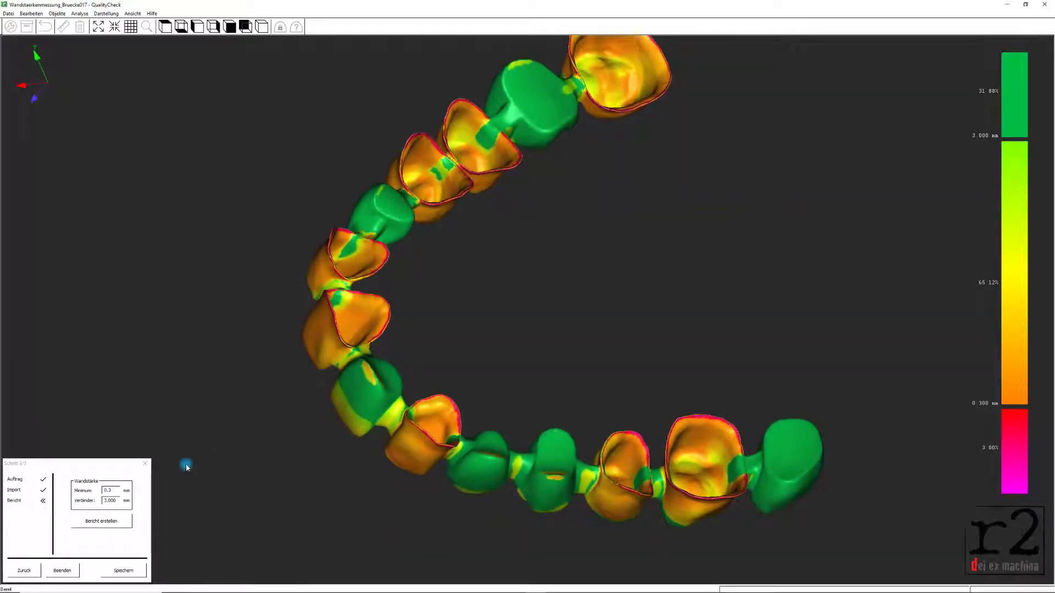
- Raise the Minimum wall thickness to 0.6 mm and rotate the bridge to inspect the red areas
{"action": "double_click", "coordinate": [109, 490]}
{"action": "double_click", "coordinate": [109, 490]}
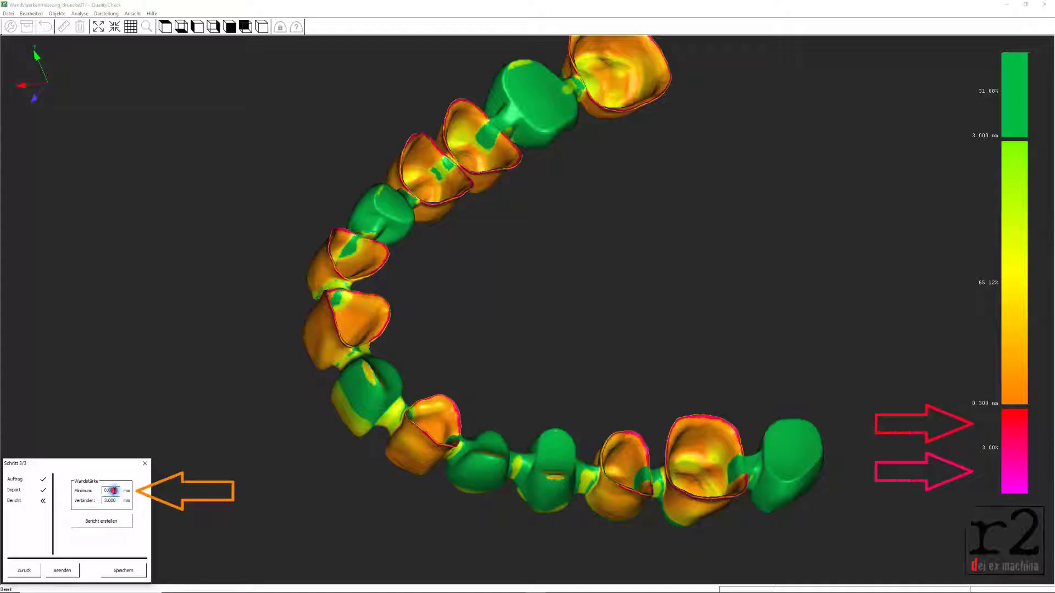
{"action": "type", "text": "0.6"}
{"action": "left_click", "coordinate": [173, 503]}
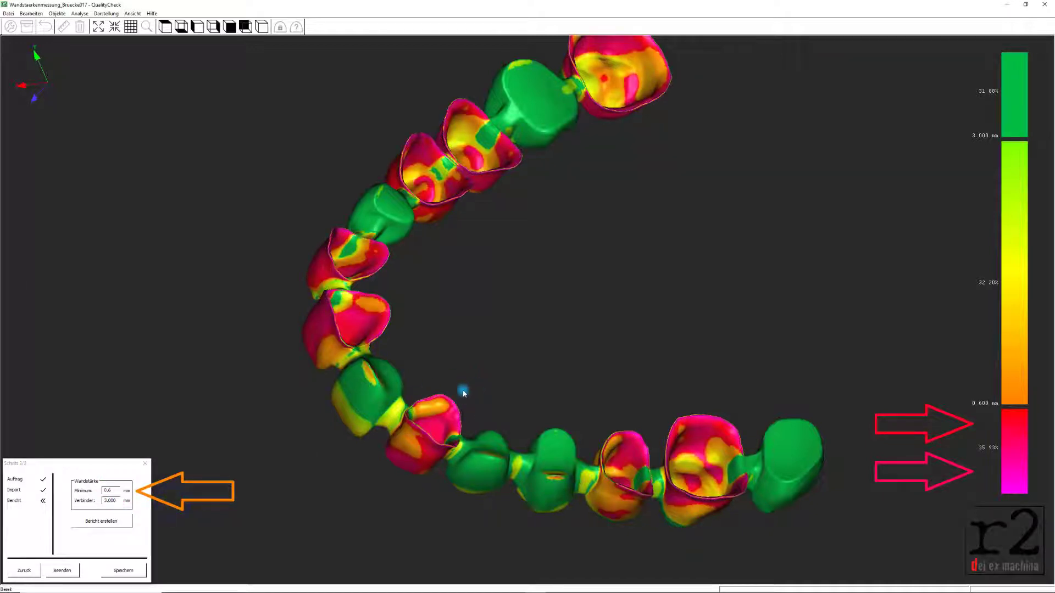
{"action": "left_click_drag", "start_coordinate": [478, 389], "coordinate": [445, 481]}
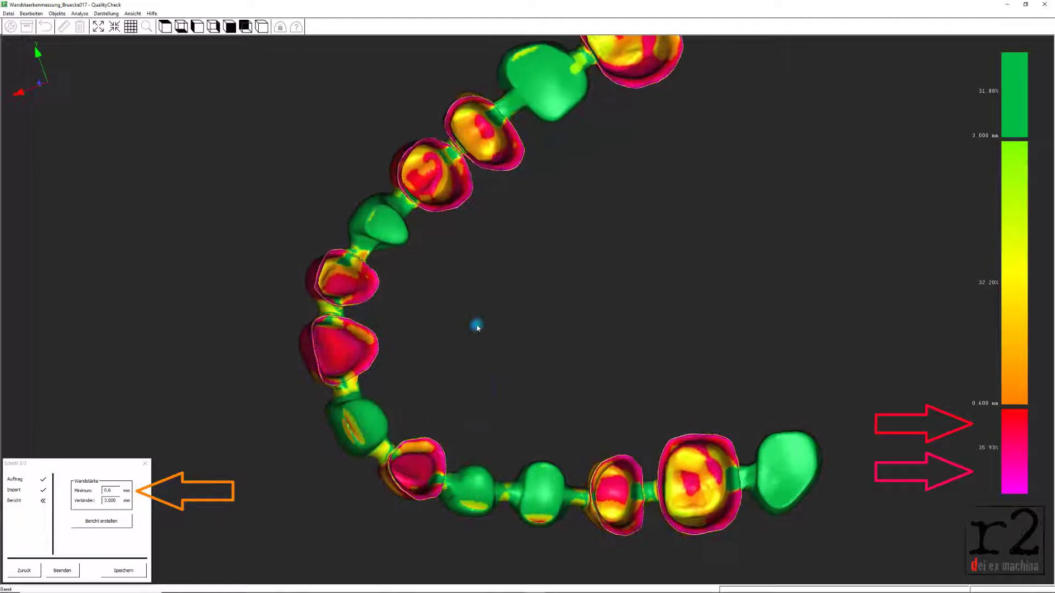
{"action": "mouse_move", "coordinate": [490, 278]}
{"action": "left_mouse_down"}
{"action": "mouse_move", "coordinate": [546, 467]}
{"action": "mouse_move", "coordinate": [617, 546]}
{"action": "mouse_move", "coordinate": [746, 570]}
{"action": "mouse_move", "coordinate": [838, 571]}
{"action": "mouse_move", "coordinate": [880, 589]}
{"action": "mouse_move", "coordinate": [871, 590]}
{"action": "mouse_move", "coordinate": [871, 490]}
{"action": "mouse_move", "coordinate": [744, 555]}
{"action": "mouse_move", "coordinate": [729, 583]}
{"action": "mouse_move", "coordinate": [723, 482]}
{"action": "mouse_move", "coordinate": [718, 530]}
{"action": "mouse_move", "coordinate": [669, 521]}
{"action": "mouse_move", "coordinate": [661, 495]}
{"action": "mouse_move", "coordinate": [691, 467]}
{"action": "left_mouse_up"}
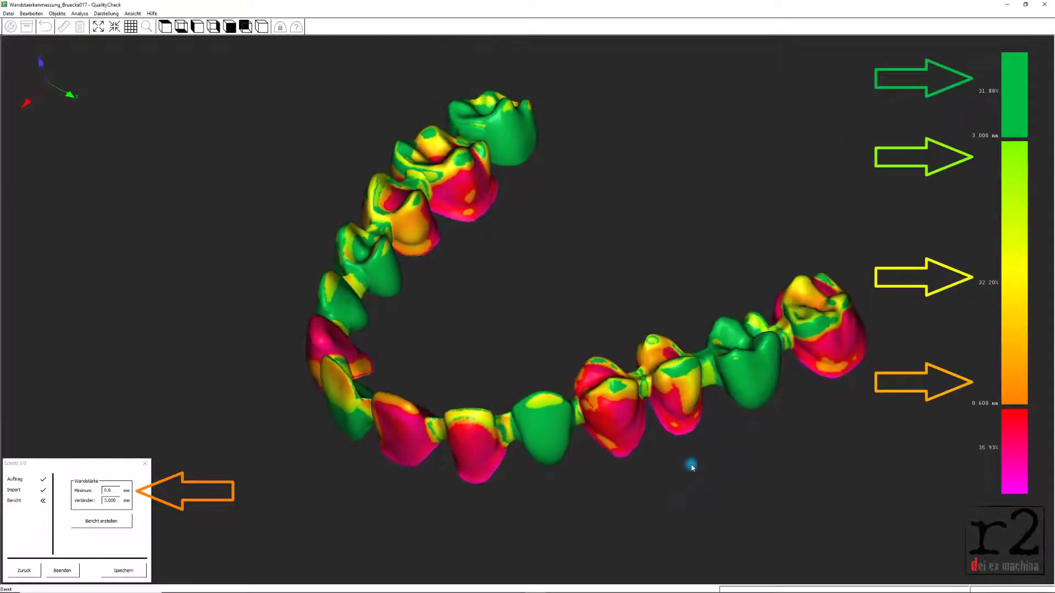
{"action": "mouse_move", "coordinate": [638, 426]}
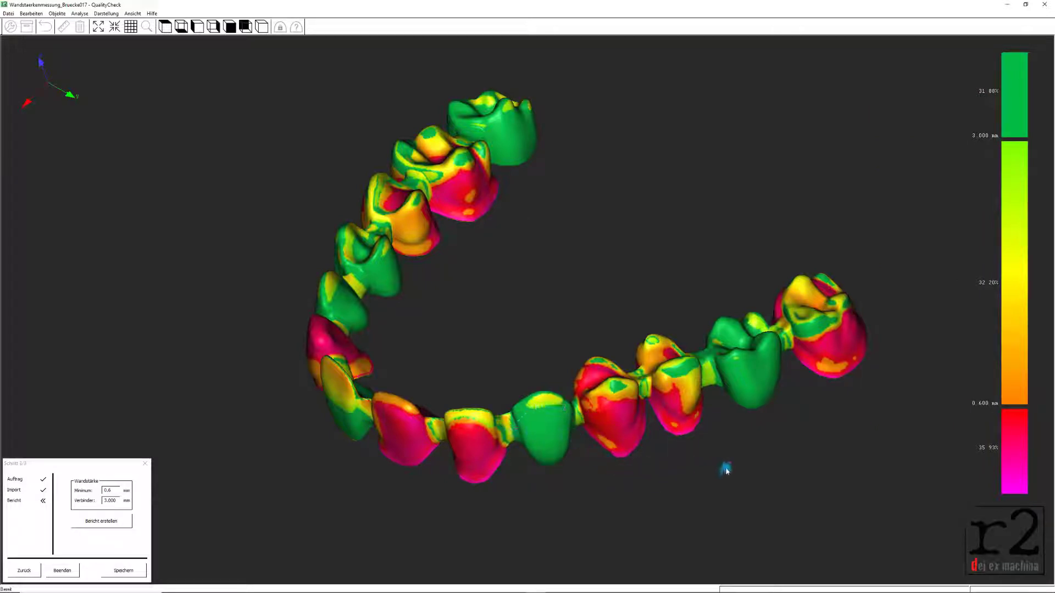
- Try a 0.9 mm minimum wall thickness and view the recoloured arch from above
{"action": "left_click_drag", "start_coordinate": [698, 493], "coordinate": [829, 440]}
{"action": "left_click_drag", "start_coordinate": [430, 437], "coordinate": [415, 260]}
{"action": "left_click_drag", "start_coordinate": [528, 413], "coordinate": [305, 424]}
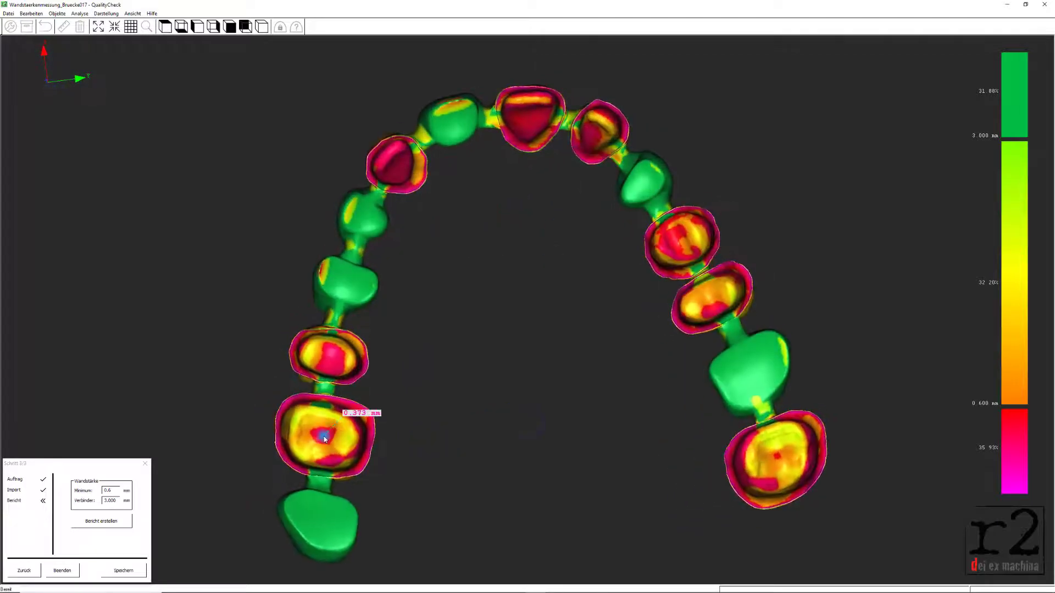
{"action": "double_click", "coordinate": [110, 490]}
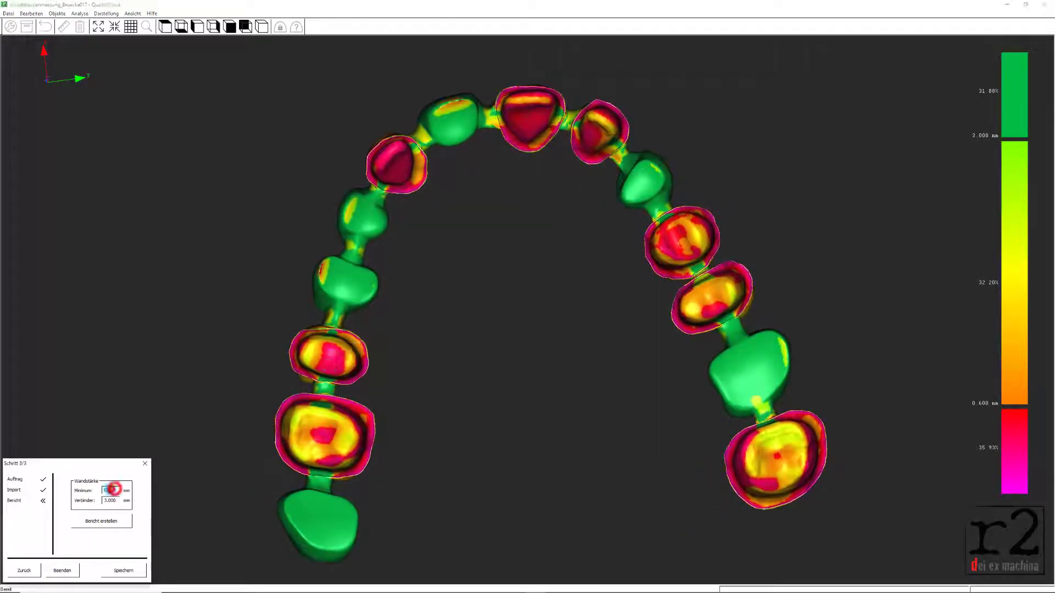
{"action": "type", "text": "0.9"}
{"action": "left_click", "coordinate": [181, 492]}
{"action": "left_click_drag", "start_coordinate": [189, 473], "coordinate": [606, 373]}
- Try a 0.4 mm minimum and turn the arch to a side view
{"action": "double_click", "coordinate": [110, 490]}
{"action": "type", "text": "0.4"}
{"action": "left_click", "coordinate": [189, 483]}
{"action": "left_click_drag", "start_coordinate": [188, 483], "coordinate": [440, 435]}
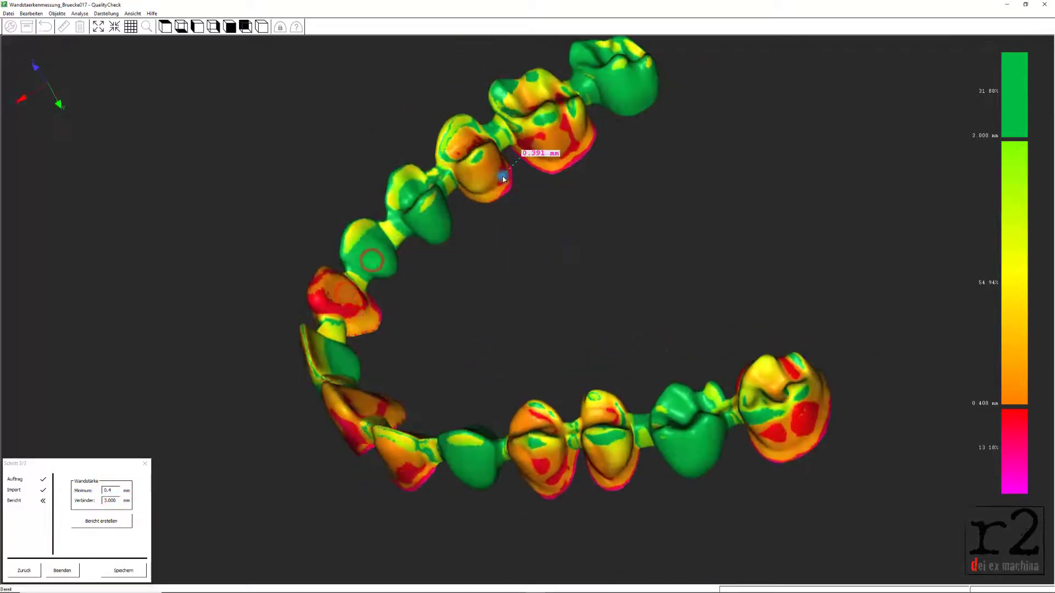
{"action": "left_click_drag", "start_coordinate": [623, 464], "coordinate": [648, 400]}
- Return the minimum to 0.3 mm, leaving 3.00% of the surface flagged as too thin
{"action": "double_click", "coordinate": [110, 490]}
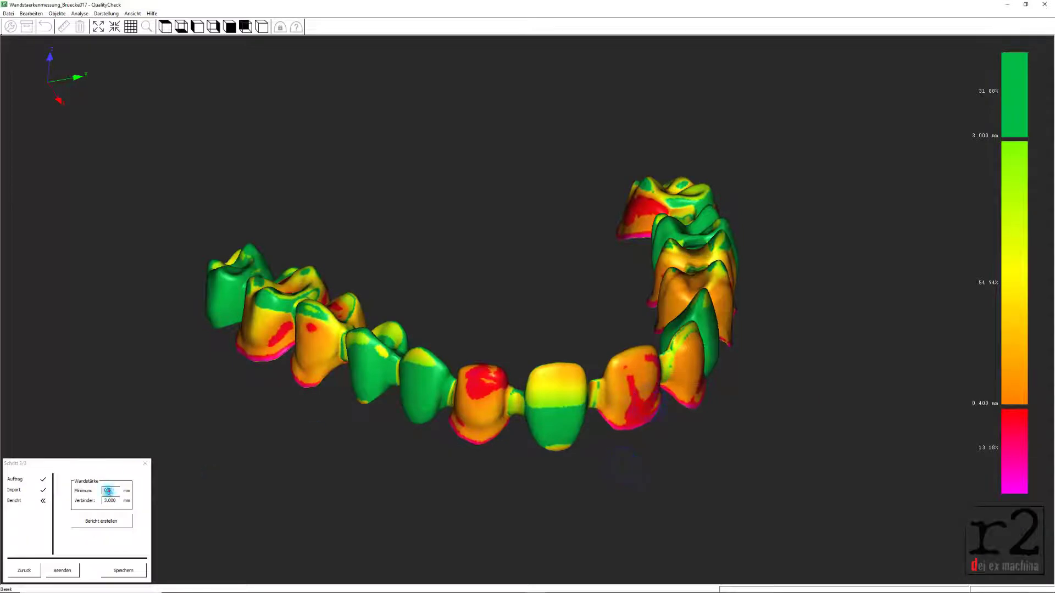
{"action": "type", "text": "0.3"}
{"action": "left_click", "coordinate": [196, 482]}
{"action": "mouse_move", "coordinate": [620, 461]}
{"action": "left_mouse_down"}
{"action": "mouse_move", "coordinate": [606, 472]}
{"action": "mouse_move", "coordinate": [556, 71]}
{"action": "mouse_move", "coordinate": [289, 448]}
{"action": "mouse_move", "coordinate": [344, 493]}
{"action": "mouse_move", "coordinate": [273, 448]}
{"action": "left_mouse_up"}
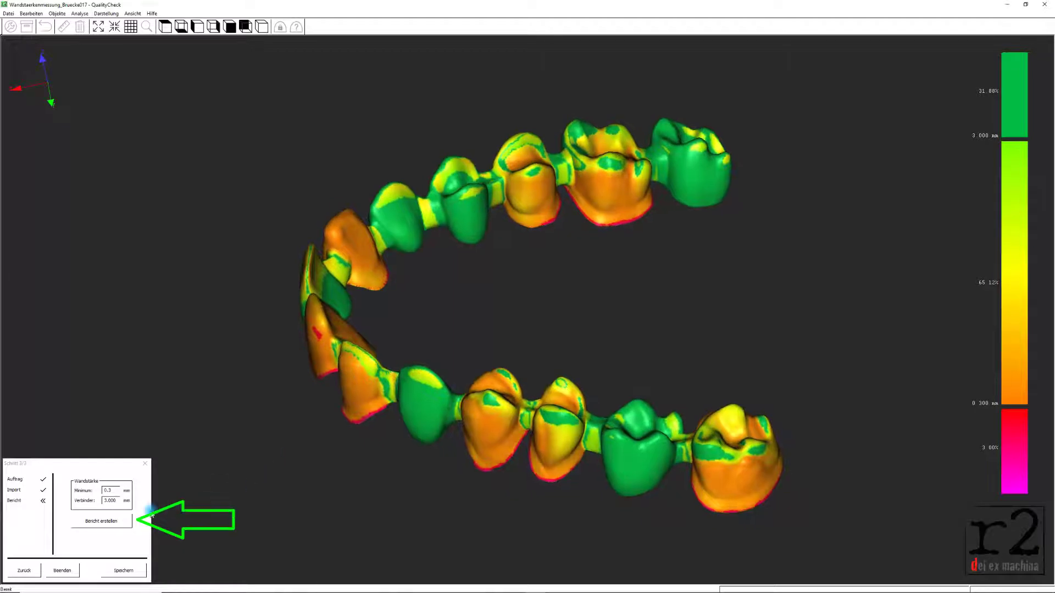
- Export the wall-thickness report as a PDF under the suggested file name
{"action": "left_click", "coordinate": [111, 521]}
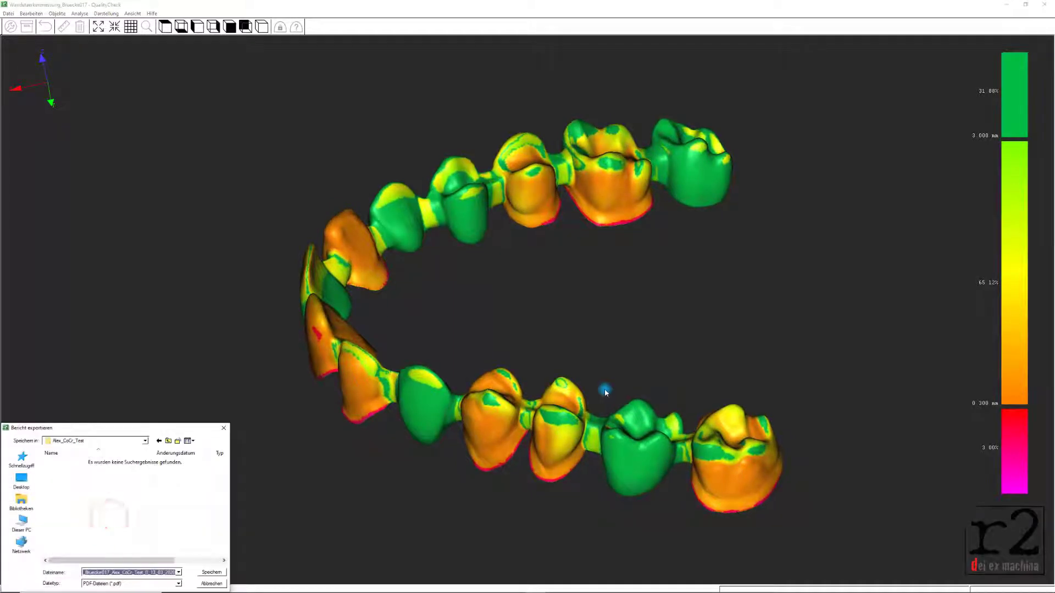
{"action": "left_click", "coordinate": [221, 572]}
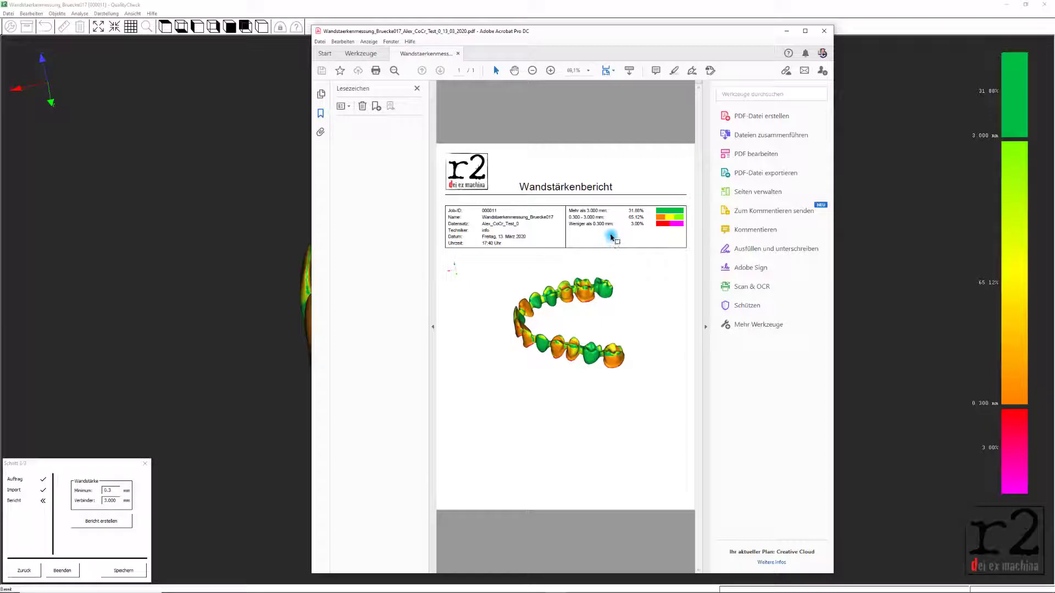
- Maximize the Acrobat report, scroll through the Wandstärkenbericht table and image, then close Acrobat
{"action": "left_click", "coordinate": [805, 31]}
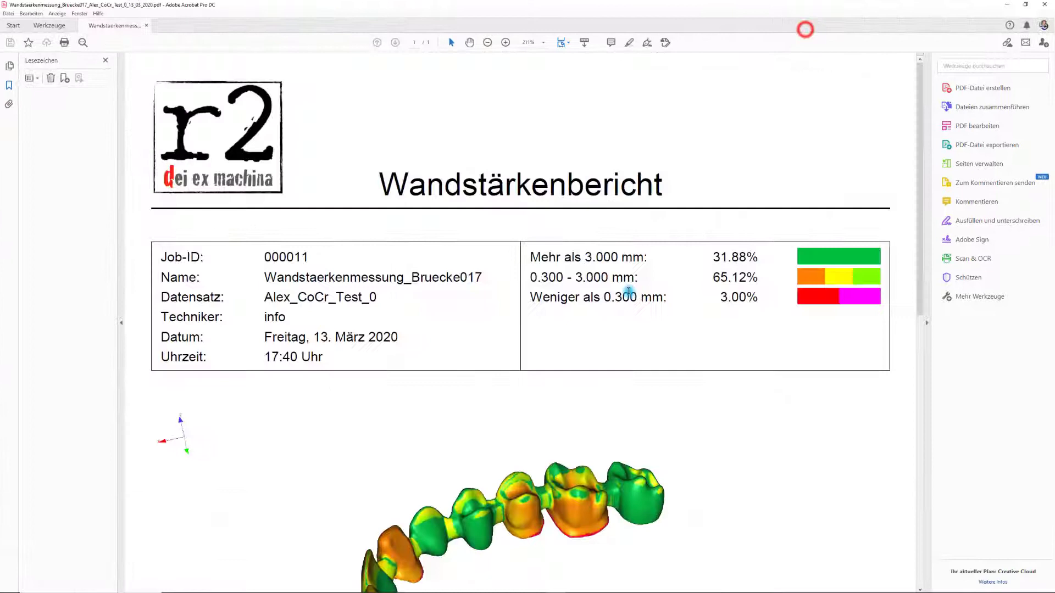
{"action": "scroll", "coordinate": [592, 426], "scroll_direction": "down", "scroll_amount": 2}
{"action": "scroll", "coordinate": [593, 421], "scroll_direction": "down", "scroll_amount": 1}
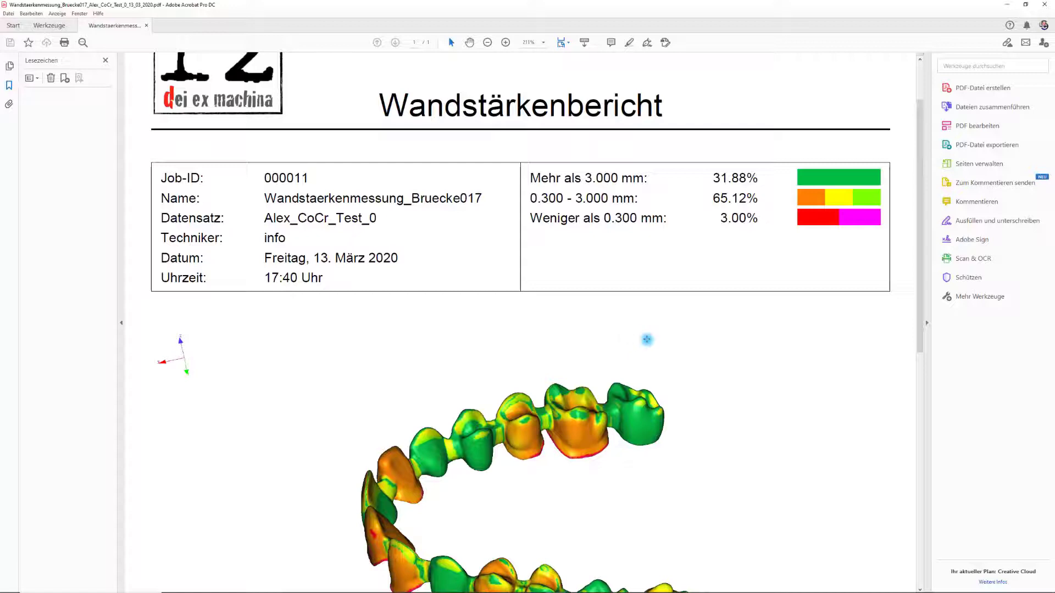
{"action": "scroll", "coordinate": [713, 359], "scroll_direction": "down", "scroll_amount": 4}
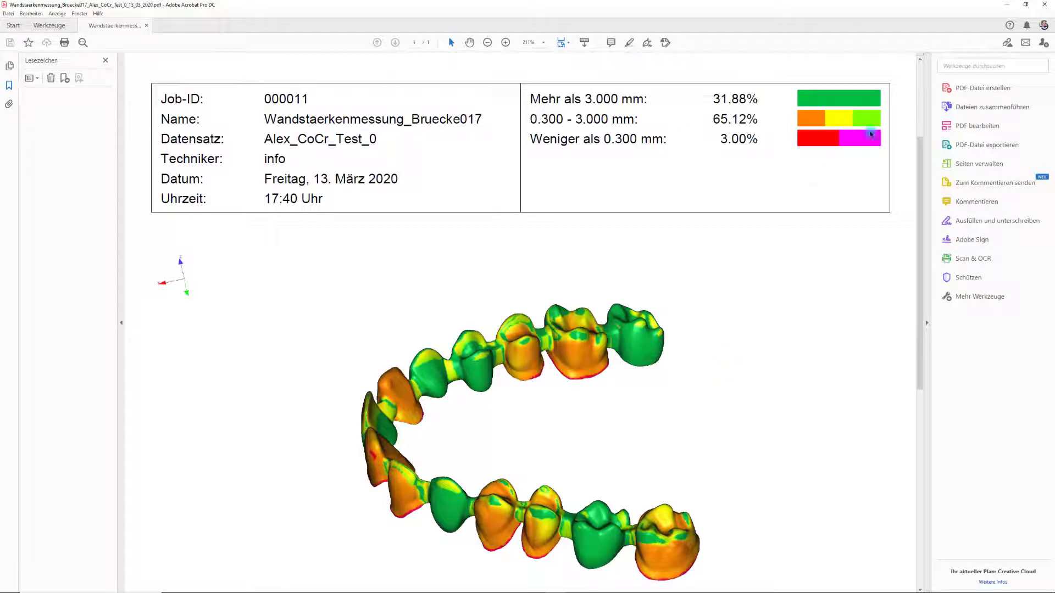
{"action": "left_click", "coordinate": [1045, 5]}
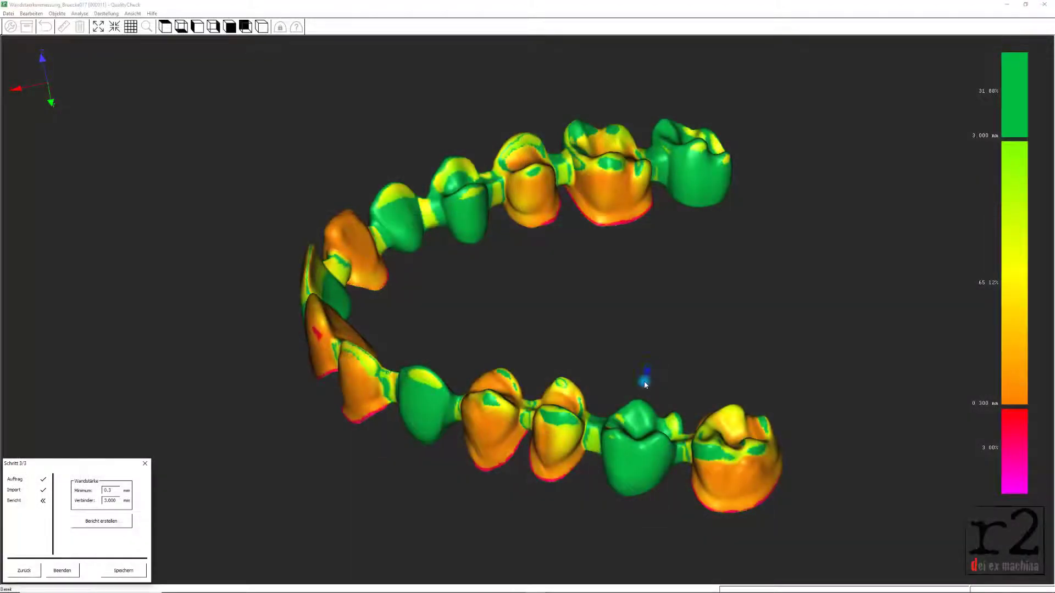
{"action": "left_click_drag", "start_coordinate": [645, 385], "coordinate": [269, 341]}
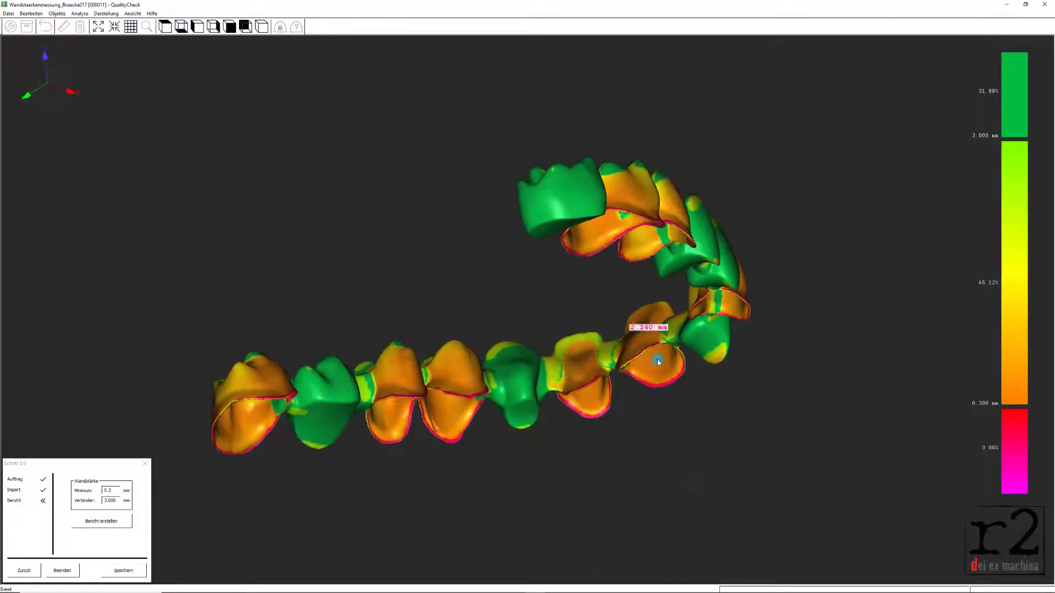
{"action": "left_click_drag", "start_coordinate": [658, 362], "coordinate": [444, 532]}
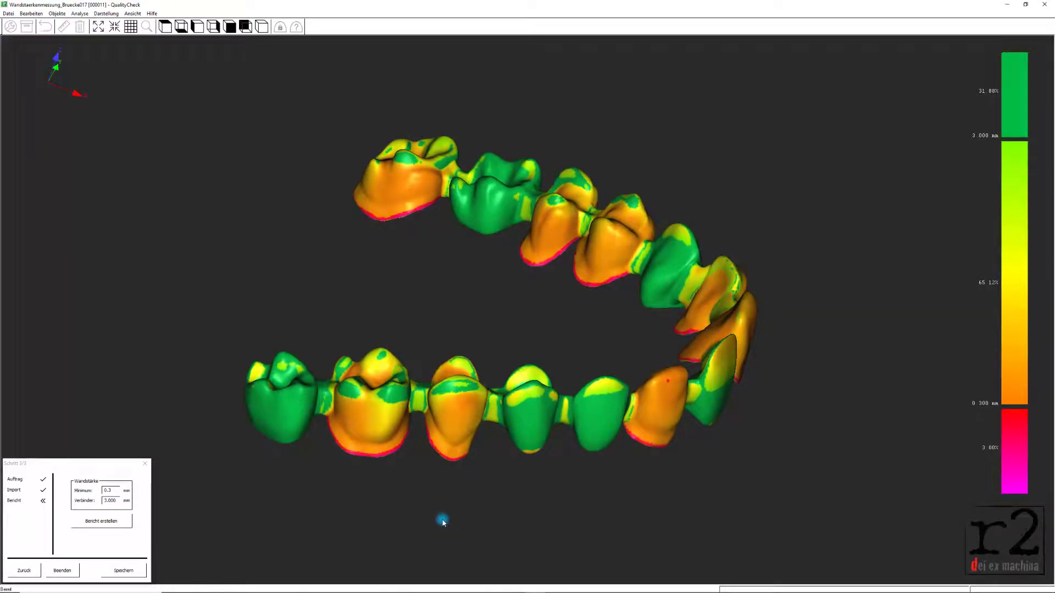
{"action": "left_click_drag", "start_coordinate": [451, 518], "coordinate": [422, 228]}
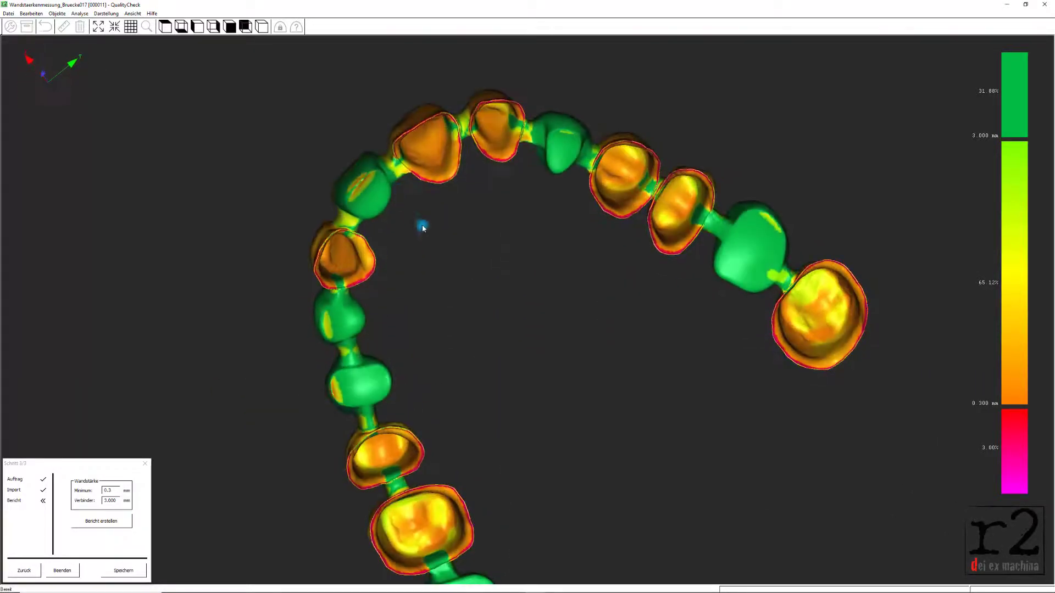